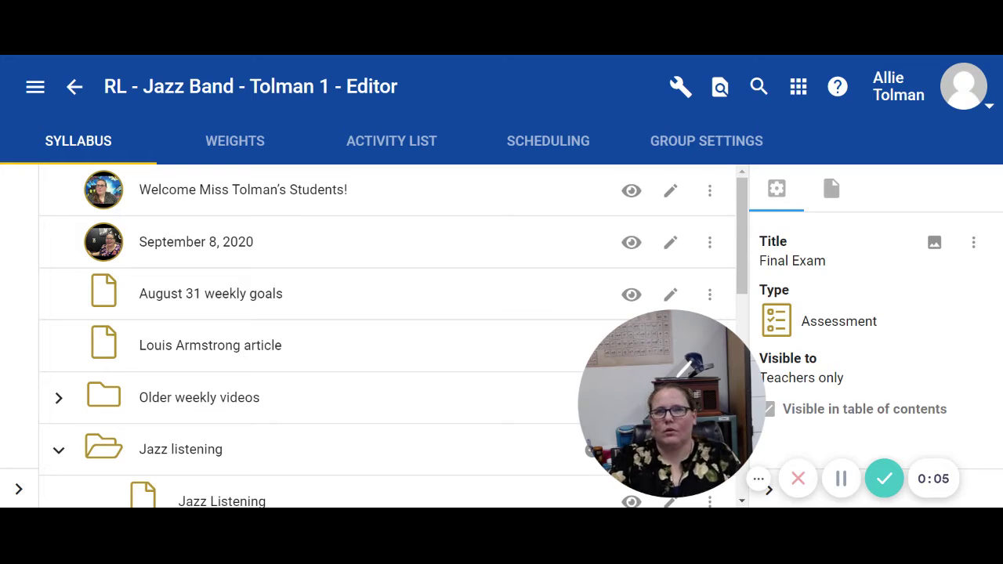
Step: Open the Jazz Listening activity, preview it as students see it, and return to its editor
scroll(307, 444, down, 2)
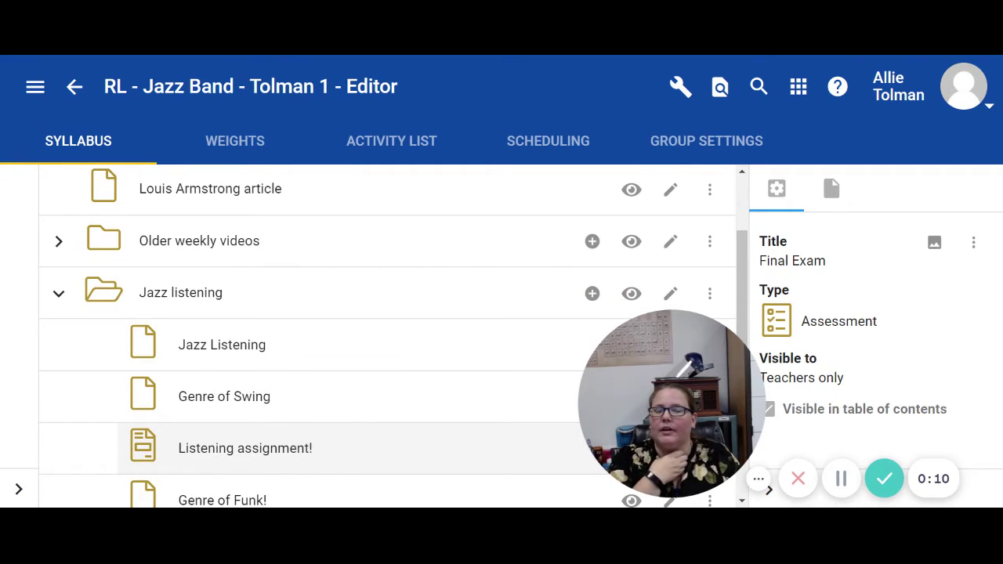
scroll(305, 421, down, 1)
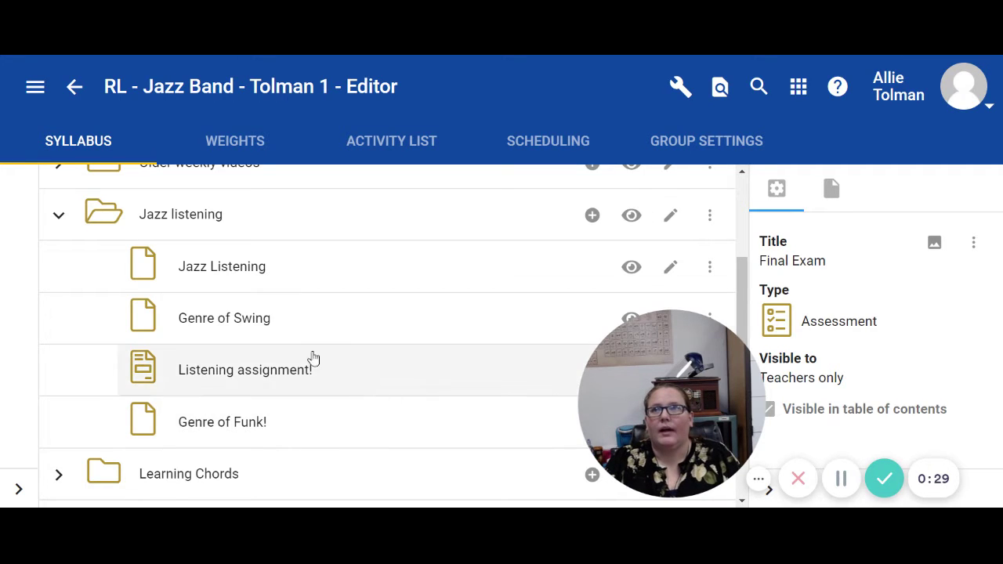
click(243, 275)
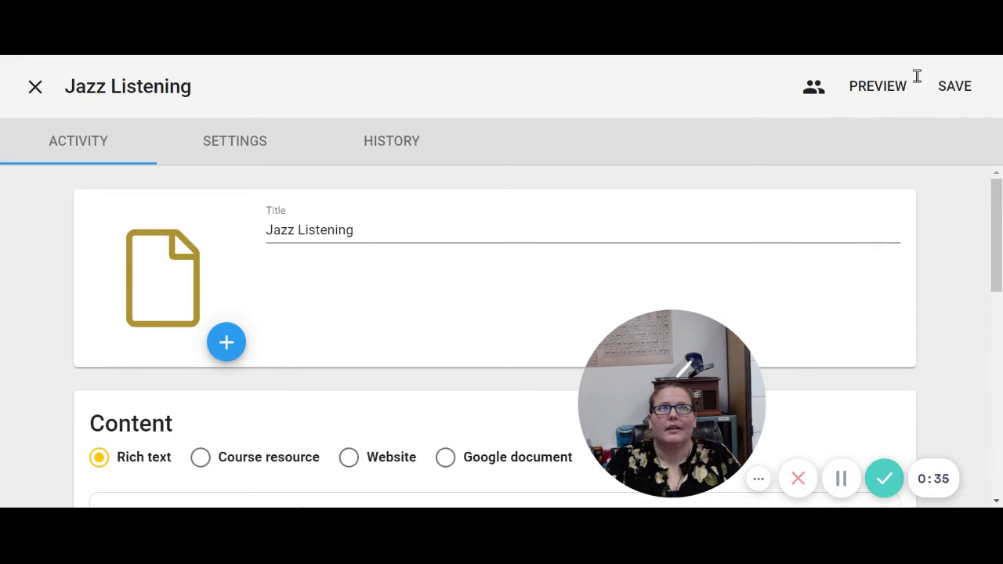
click(868, 88)
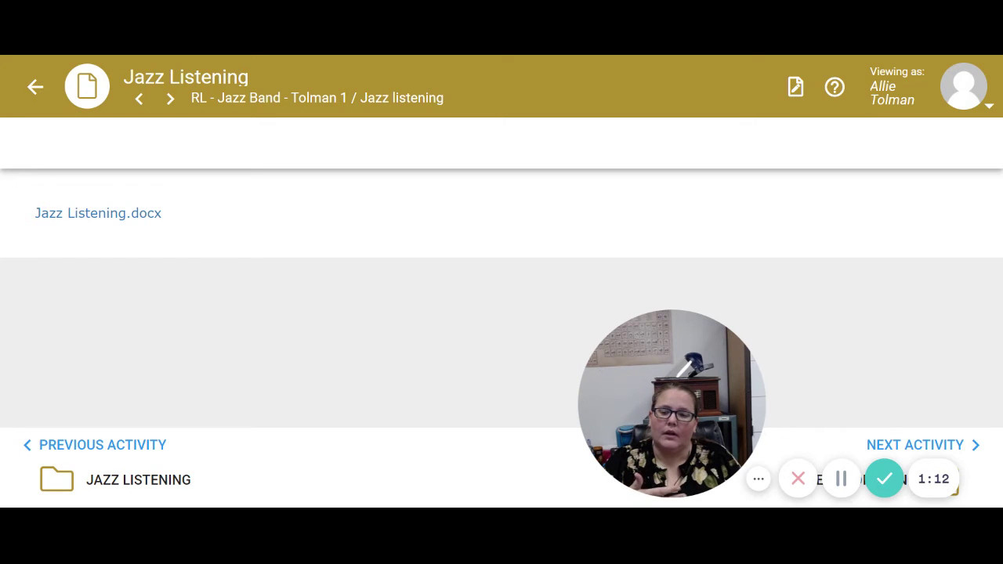
click(35, 86)
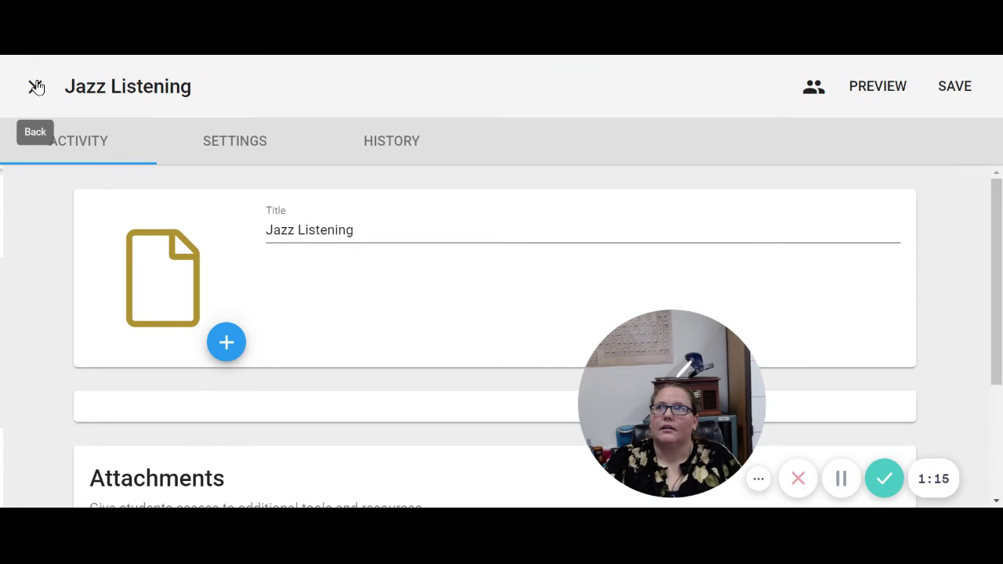
click(37, 86)
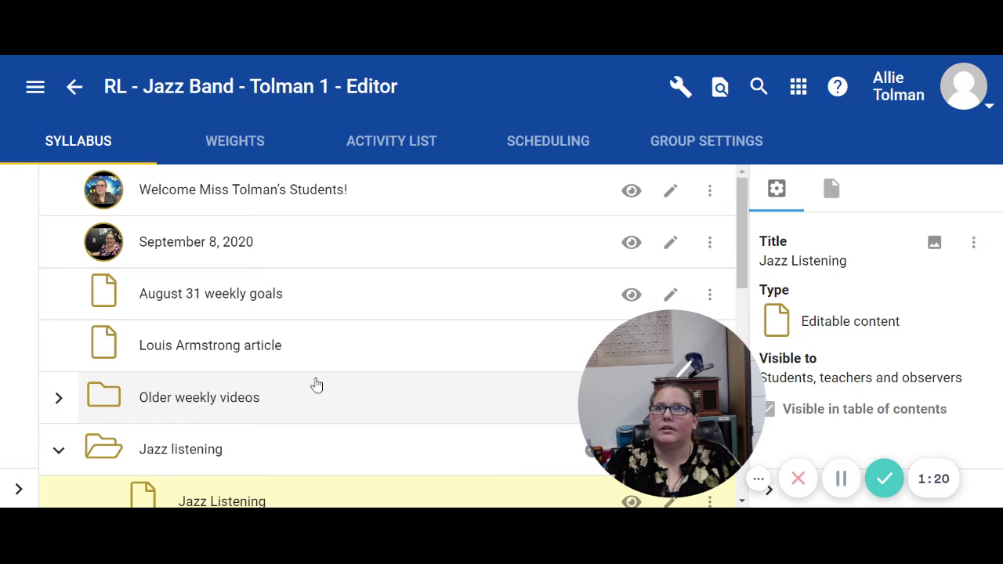
scroll(209, 445, down, 2)
scroll(209, 445, down, 2)
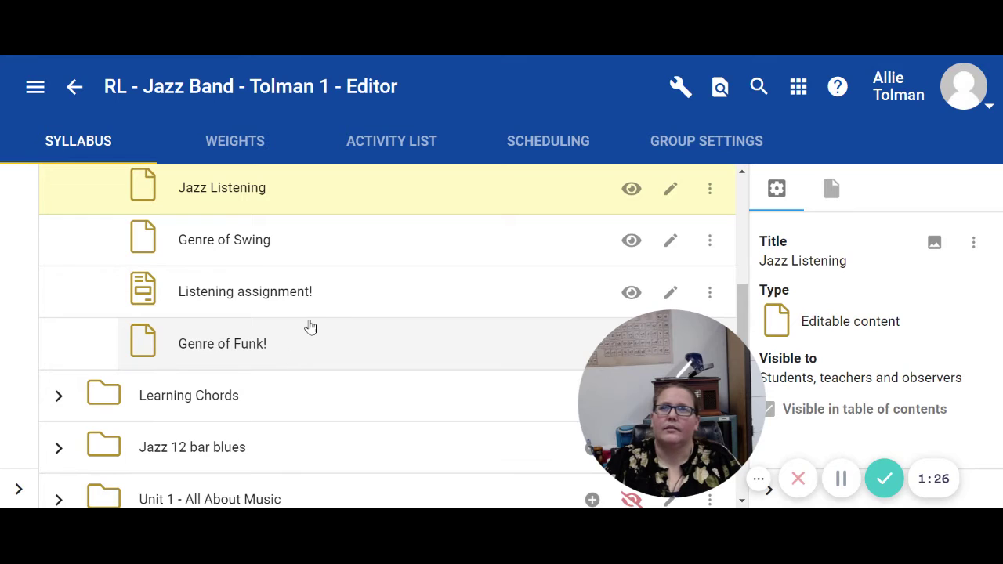
scroll(308, 328, up, 1)
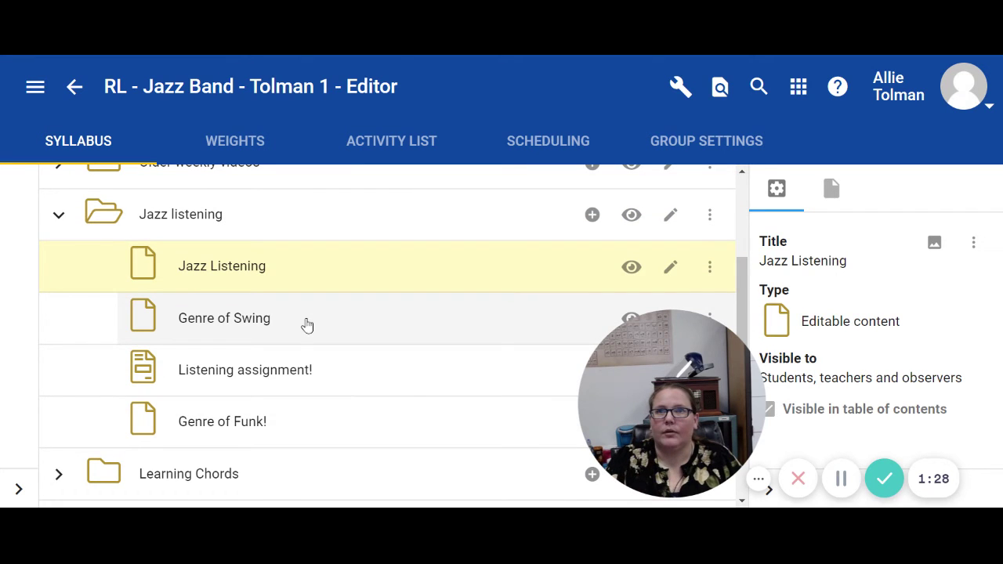
Step: Open Genre of Swing and preview the Swing.pdf musician name cards as students see them
click(240, 324)
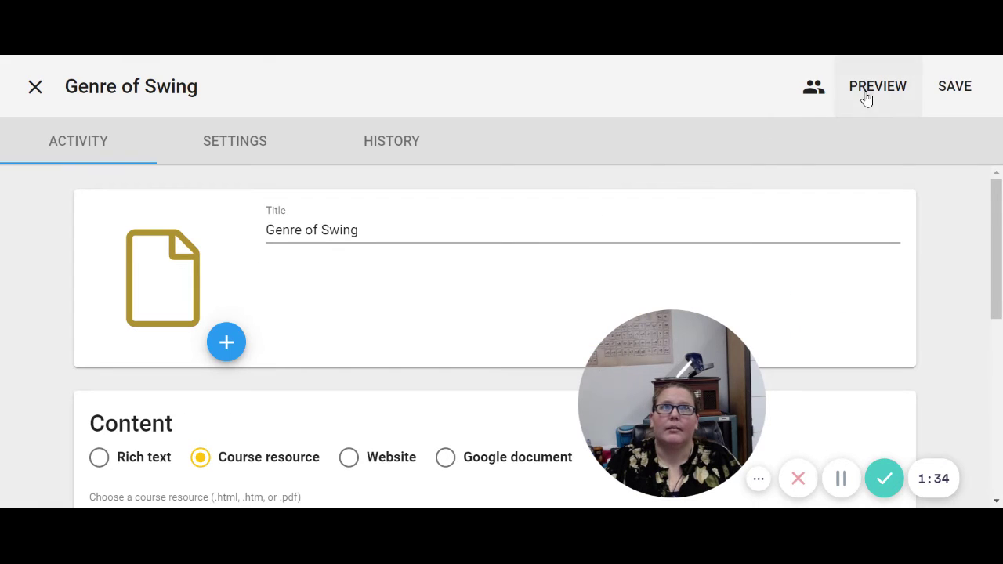
click(867, 96)
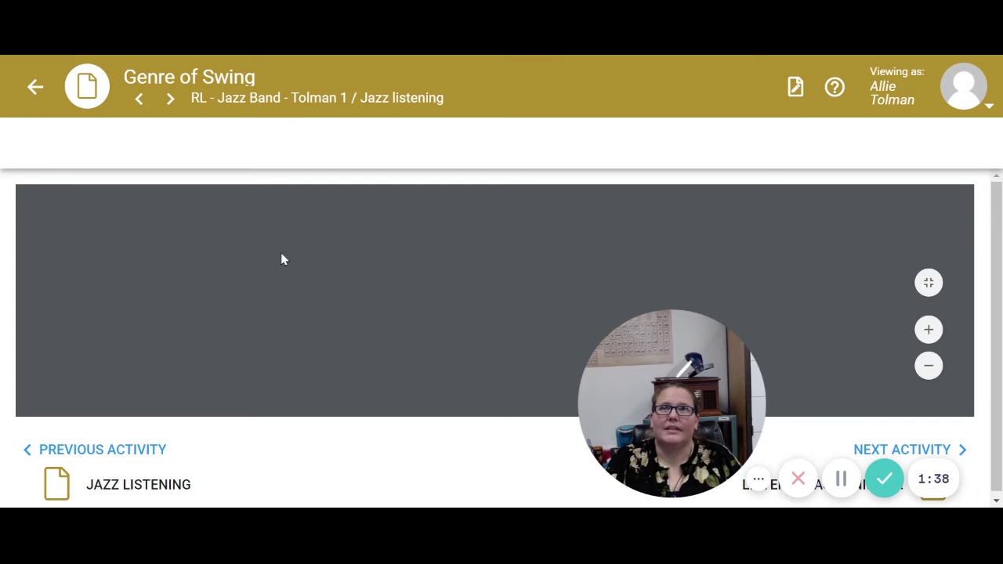
scroll(276, 274, down, 5)
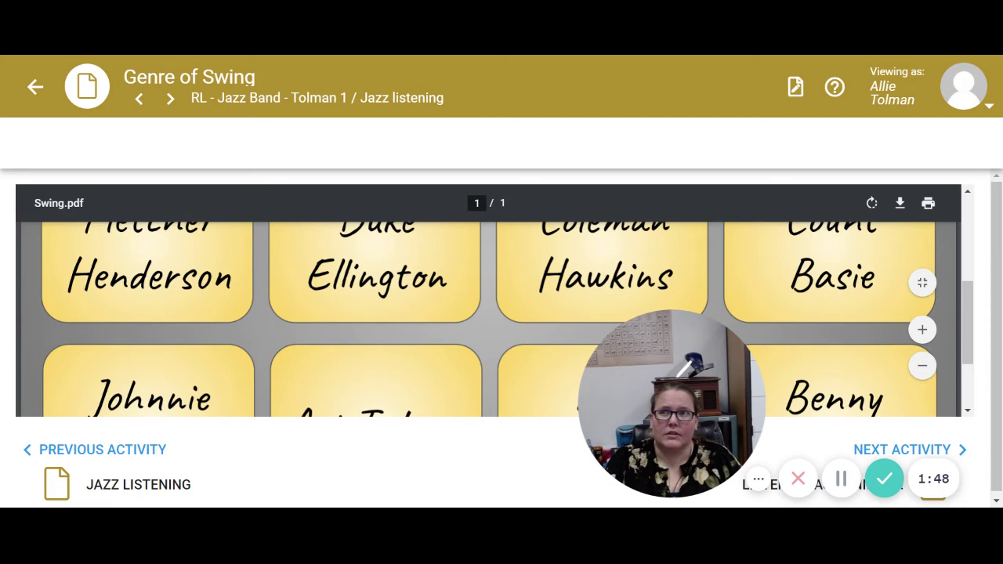
scroll(124, 264, up, 1)
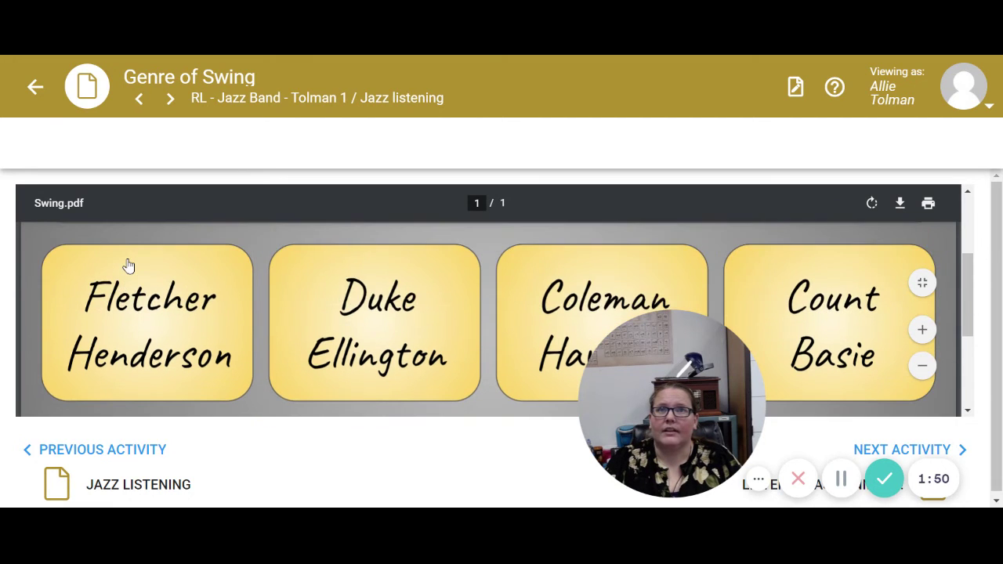
scroll(129, 265, down, 1)
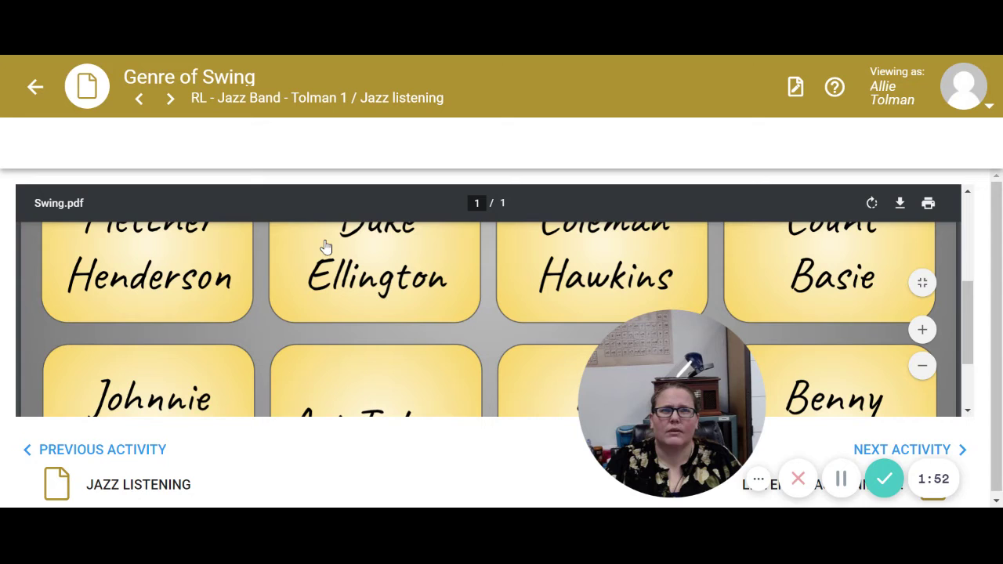
click(38, 85)
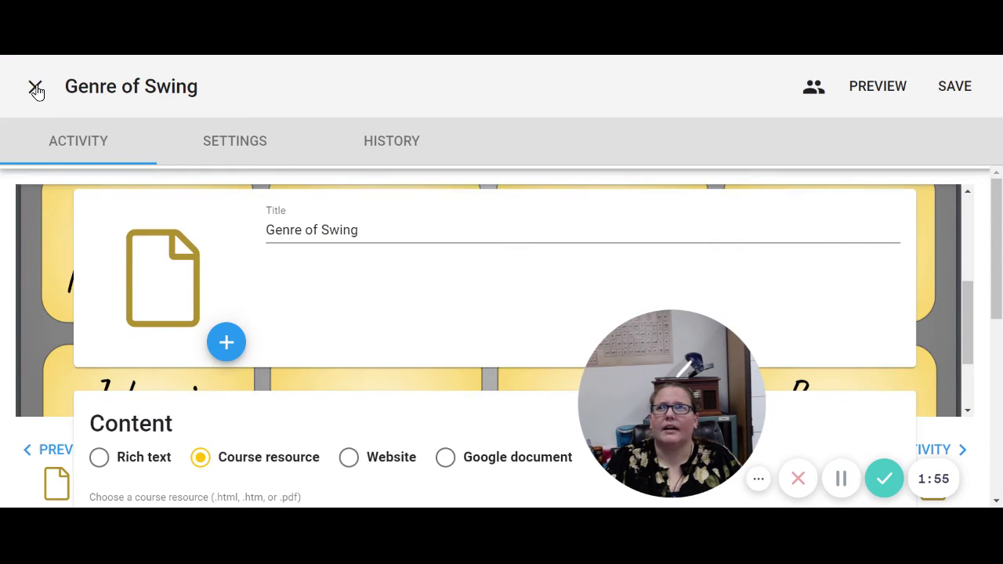
Step: Return to the syllabus and expand Learning Chords to review Chords and three music-theory videos
click(37, 90)
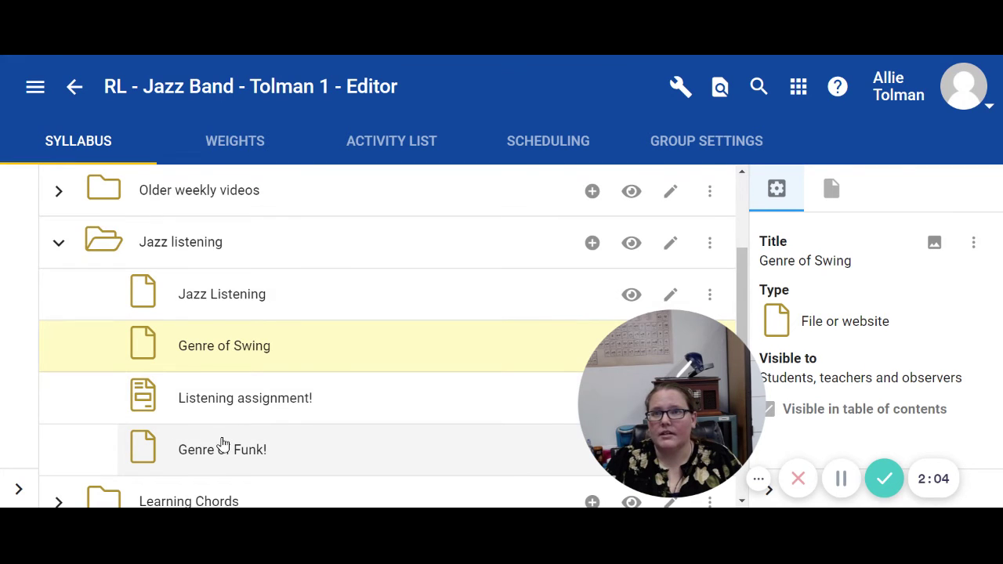
scroll(224, 443, down, 1)
scroll(223, 444, down, 1)
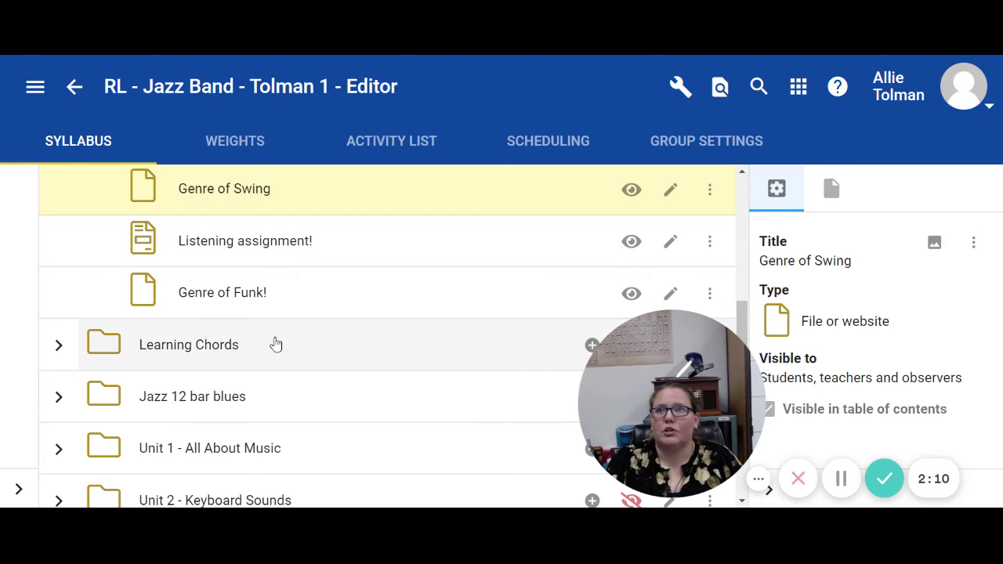
click(59, 345)
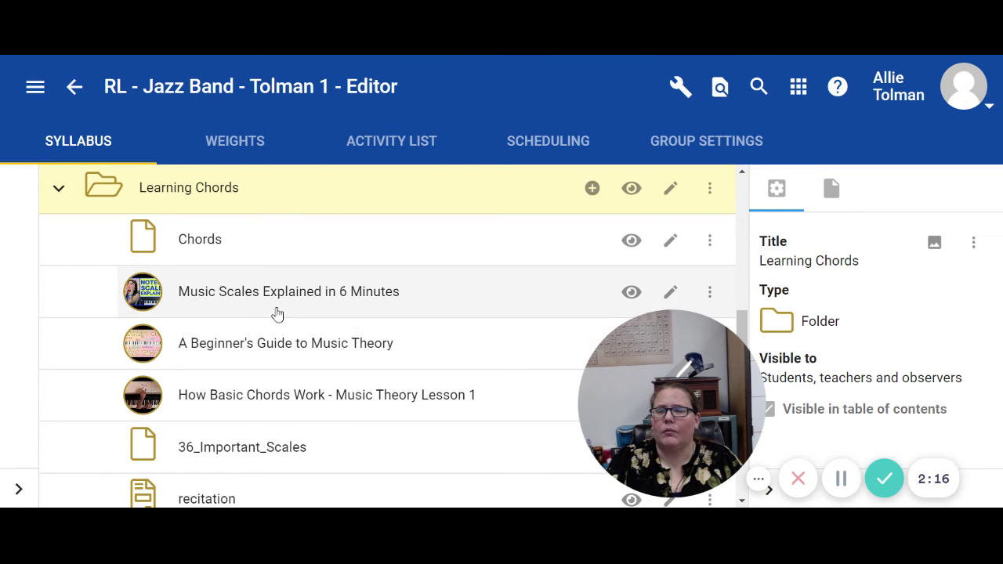
scroll(263, 390, down, 1)
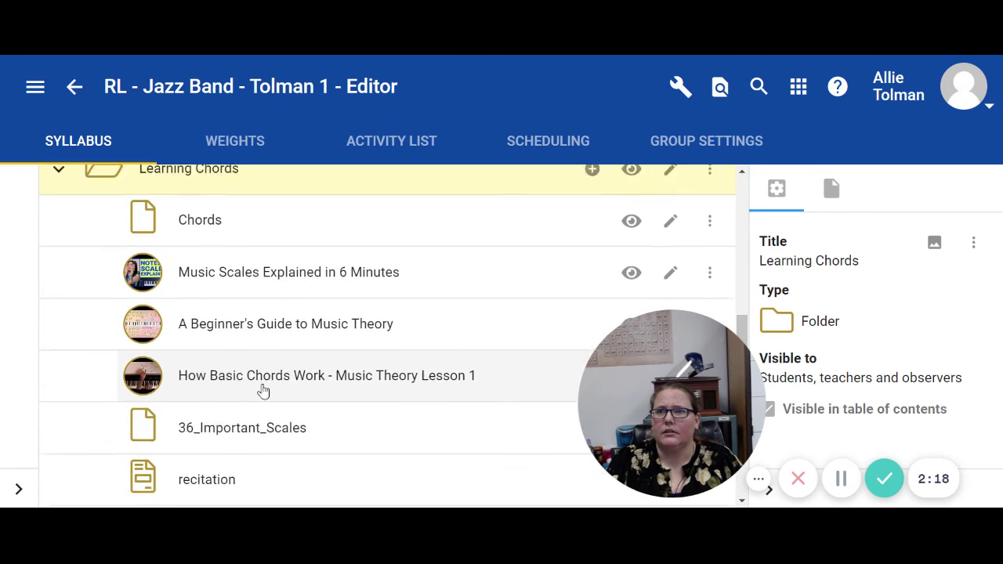
scroll(263, 389, up, 2)
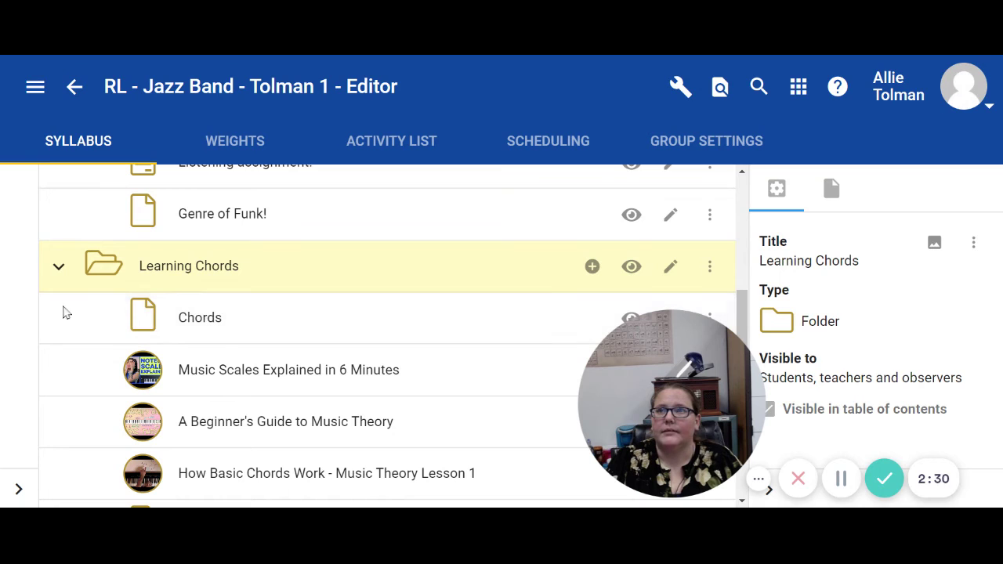
Step: Collapse Learning Chords, then expand, browse and re-collapse the Jazz 12 bar blues folder
click(61, 272)
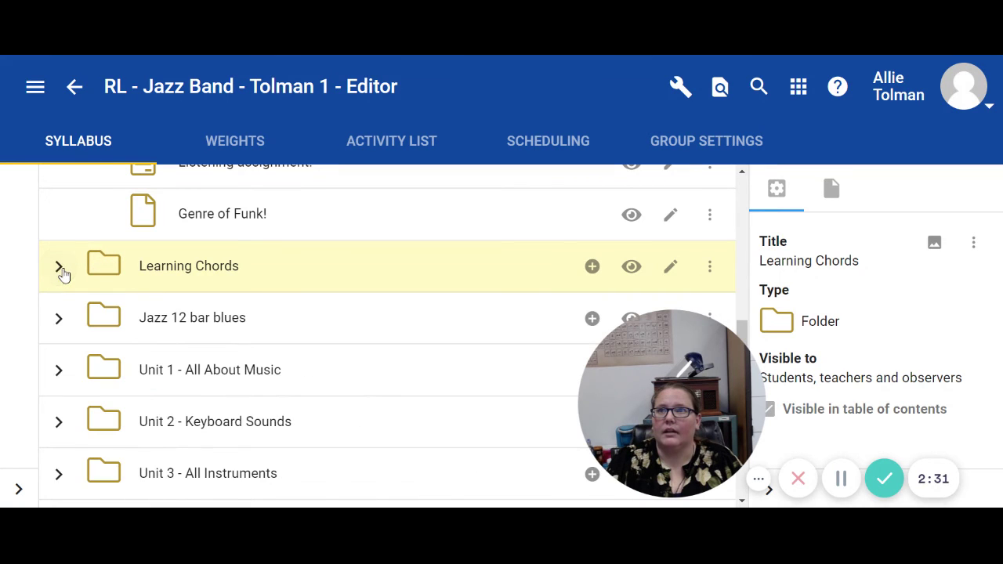
click(61, 317)
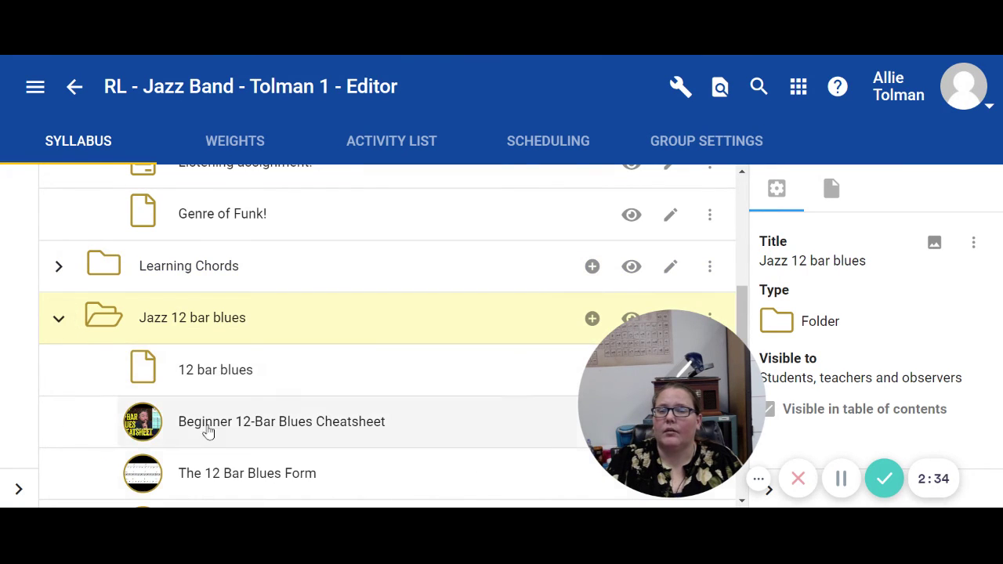
scroll(234, 426, down, 1)
scroll(235, 427, down, 3)
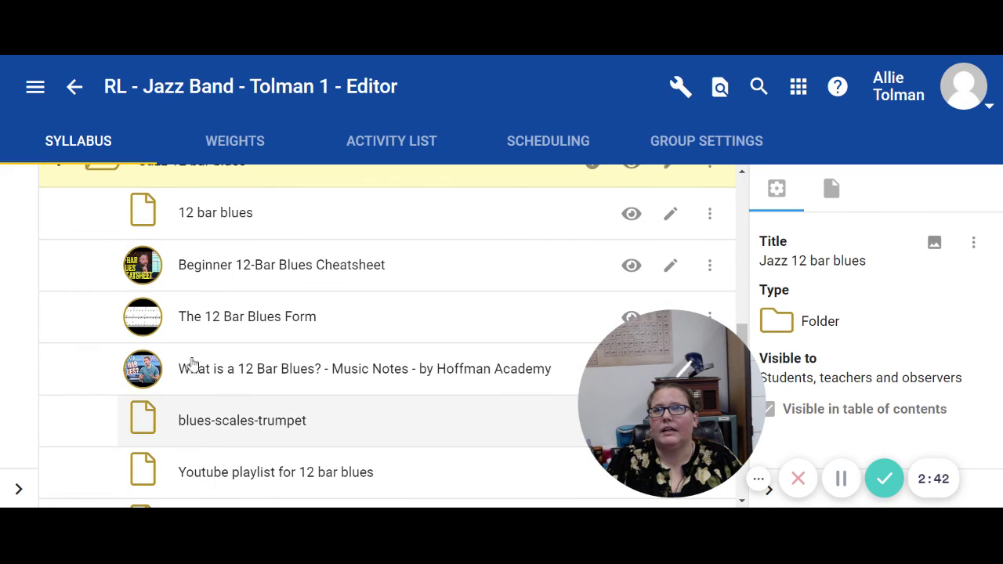
scroll(111, 374, up, 2)
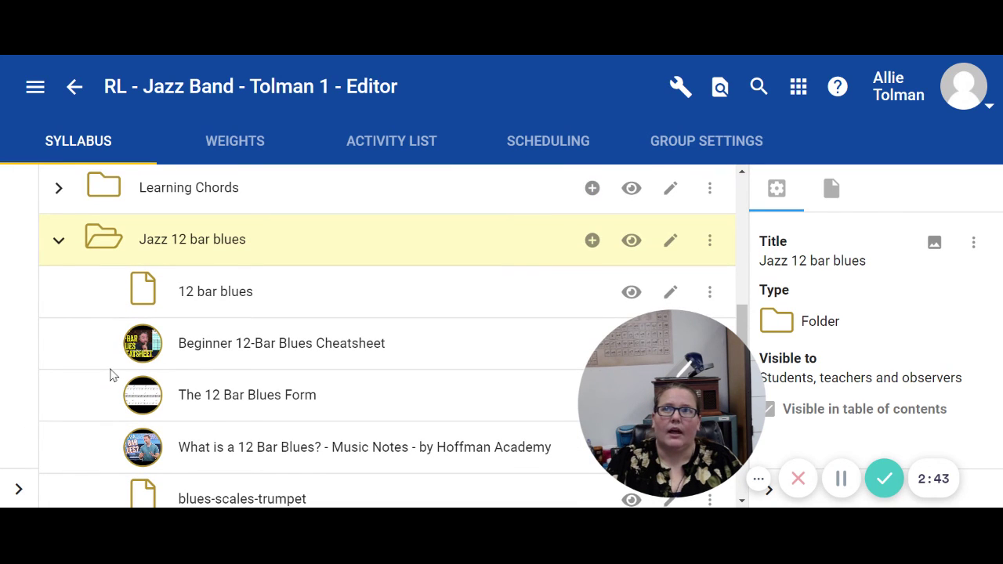
click(59, 236)
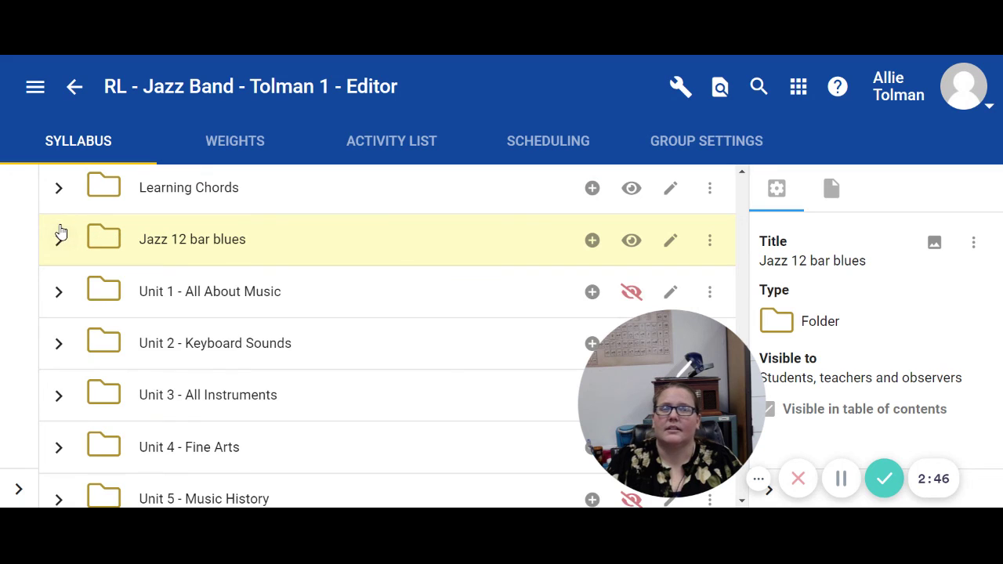